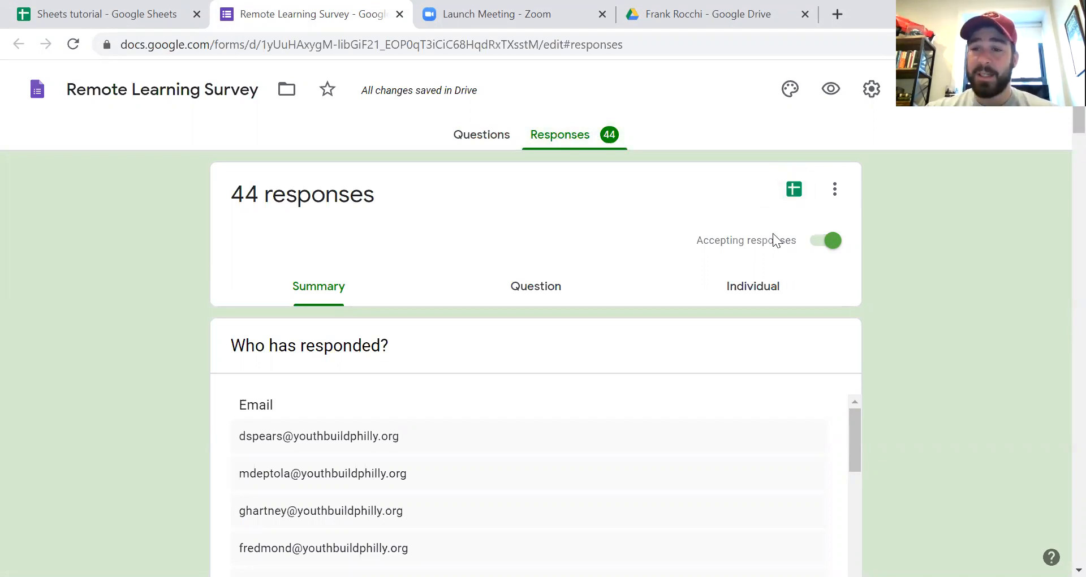
Stop the Remote Learning Survey from accepting responses and switch to the Sheets tutorial spreadsheet.
click(830, 243)
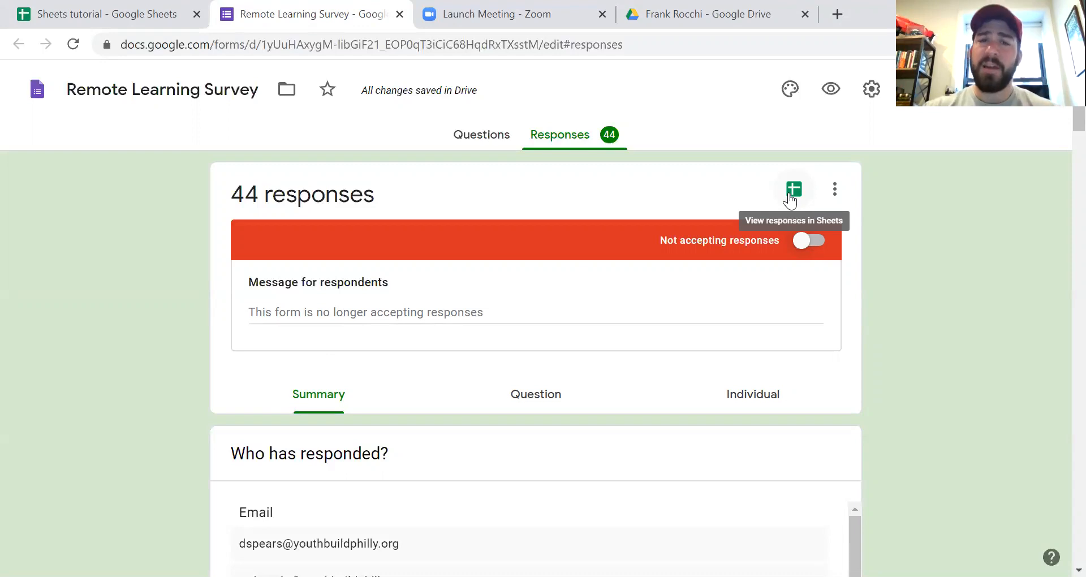
click(113, 14)
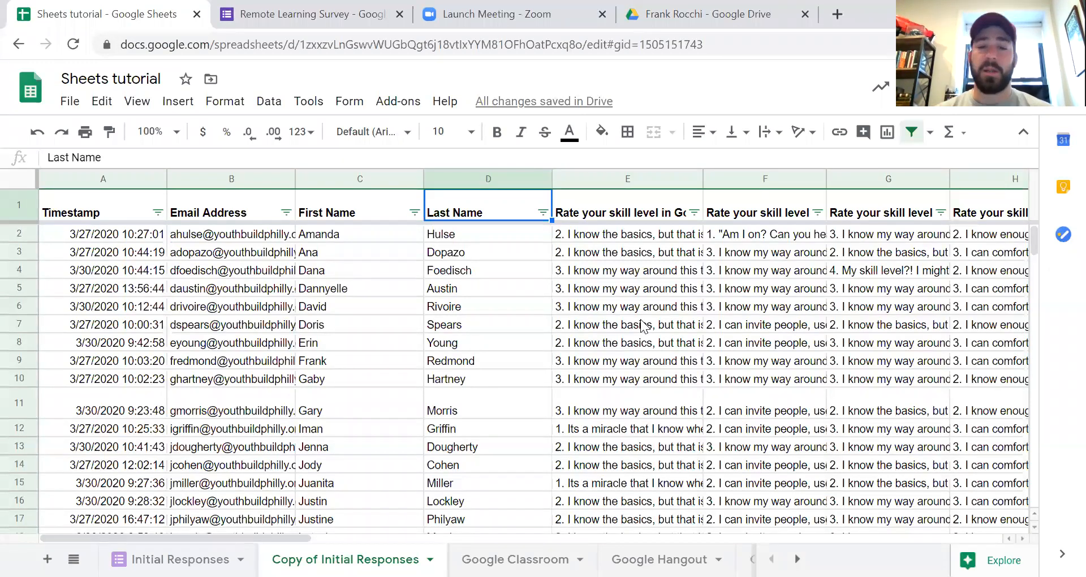
drag(152, 533, 108, 518)
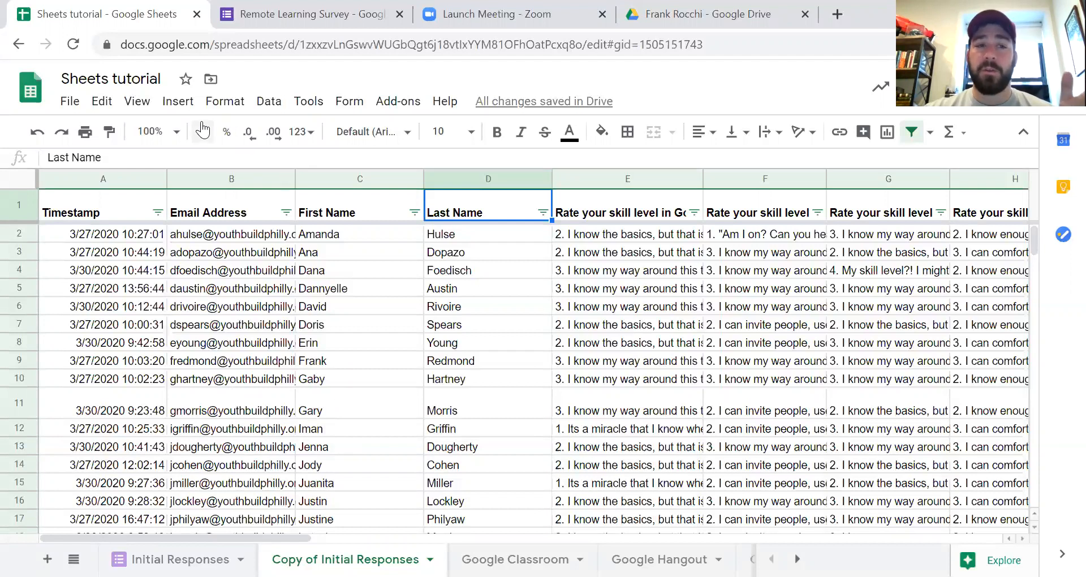
Turn off the filter on the Copy of Initial Responses sheet and create it again.
click(264, 107)
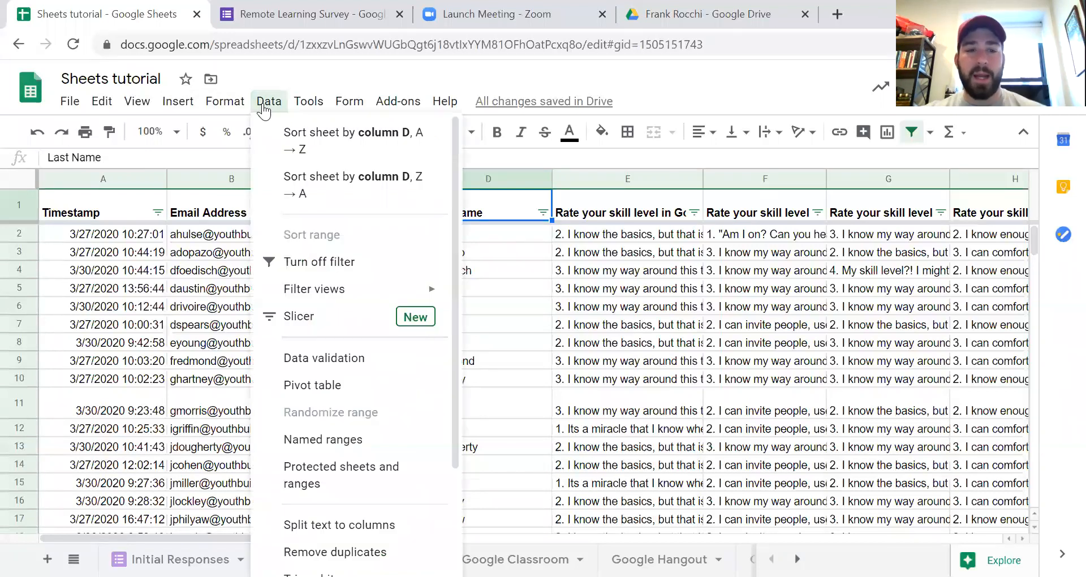
click(293, 261)
click(276, 108)
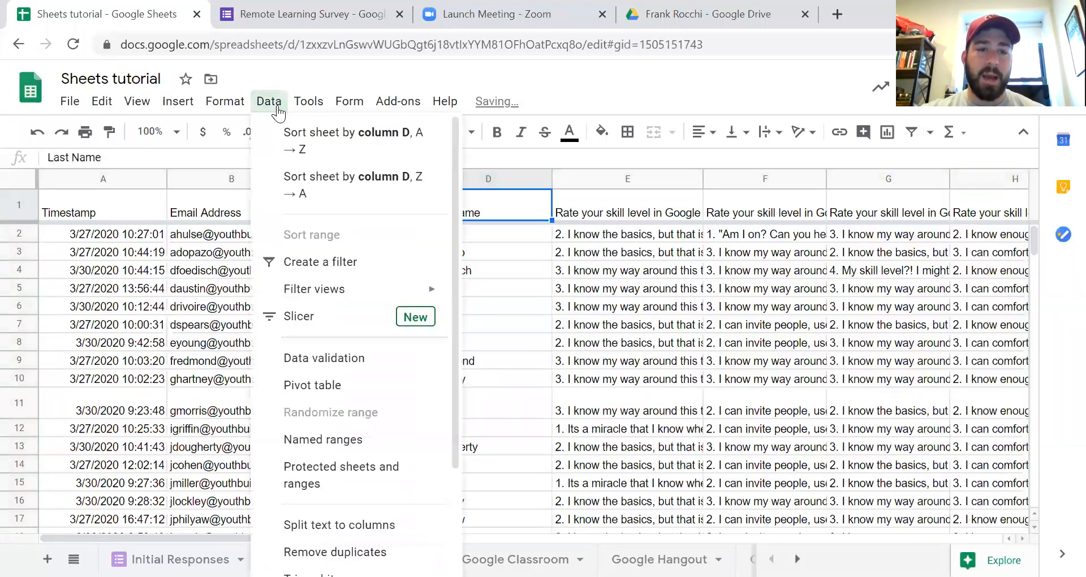
click(355, 261)
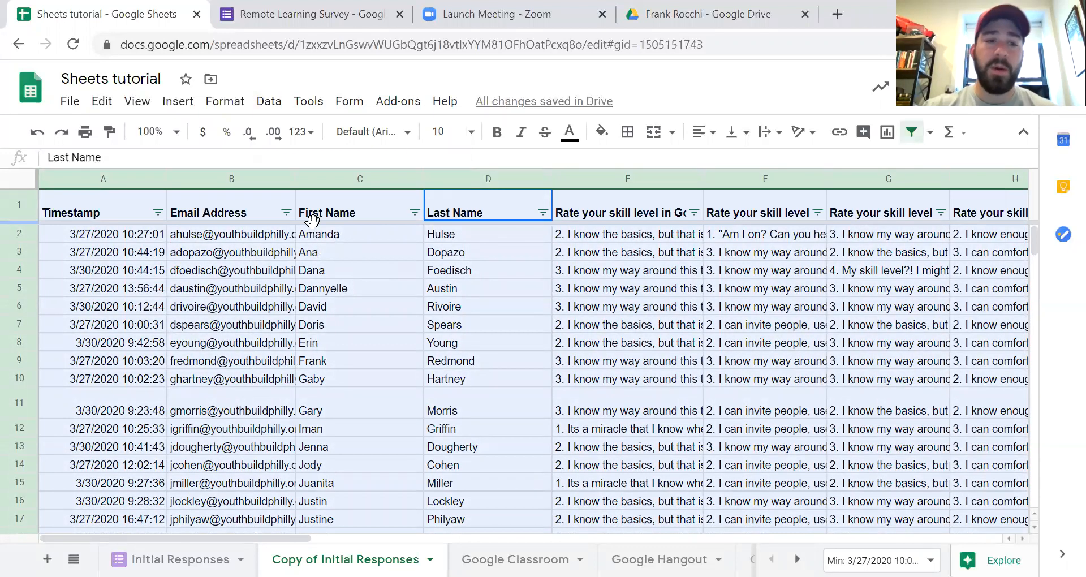
Review the Timestamp column's filter options without changing them, and sort the responses by Last Name from A to Z.
click(163, 211)
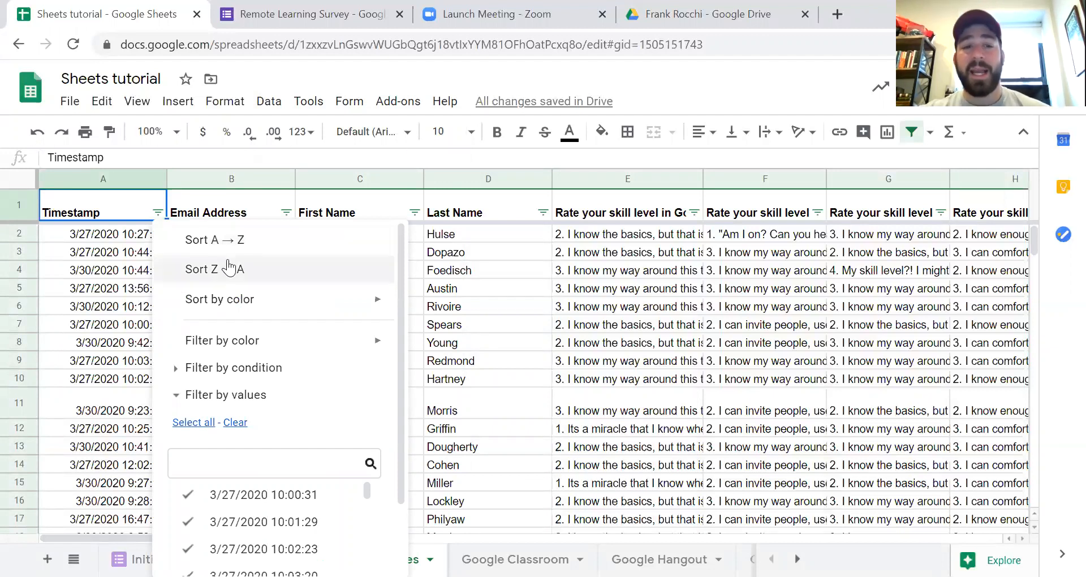
scroll(332, 302, down, 2)
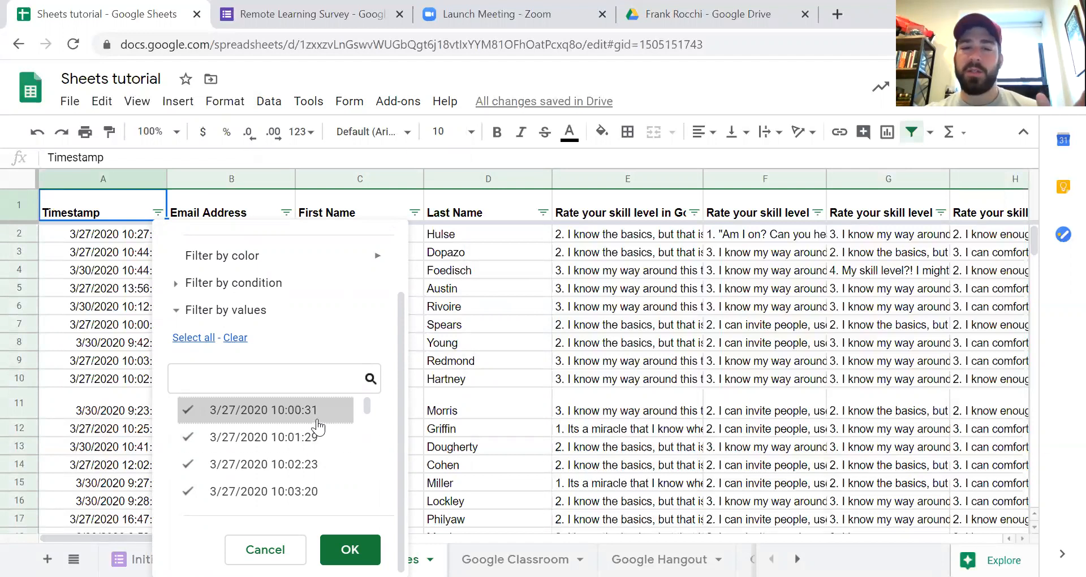
click(348, 549)
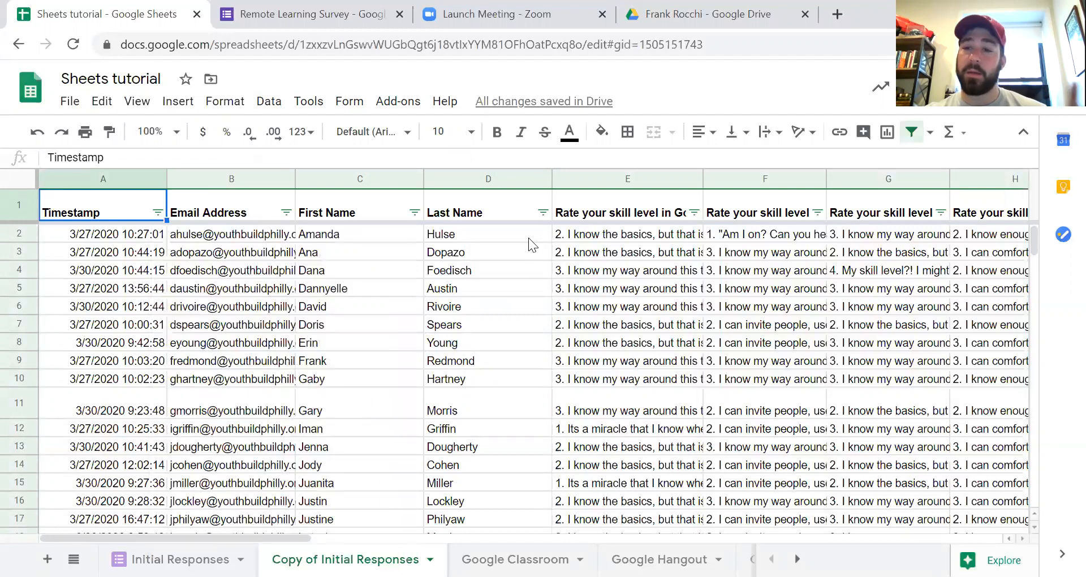
click(542, 213)
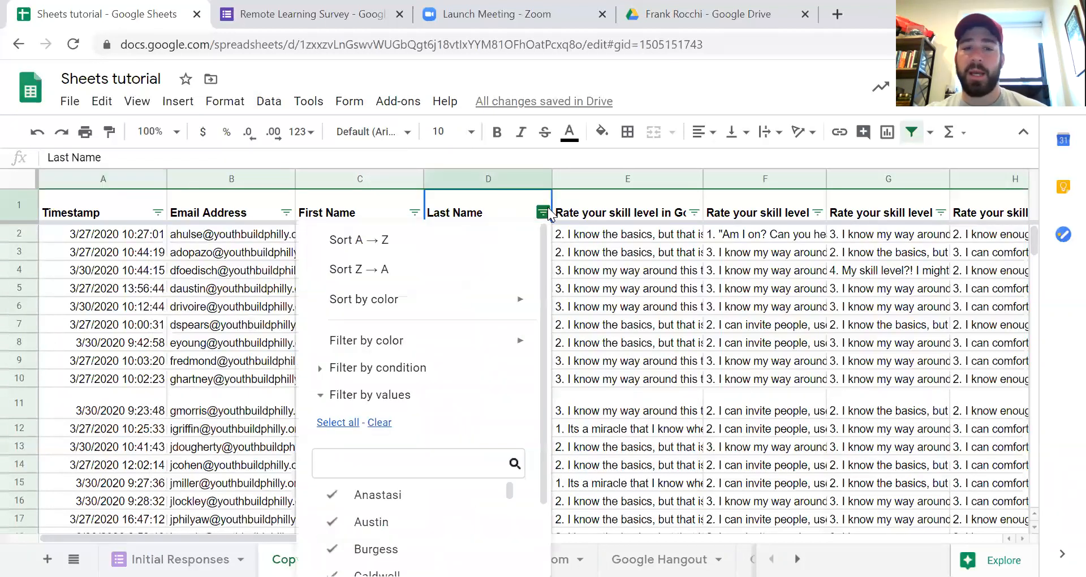
click(486, 245)
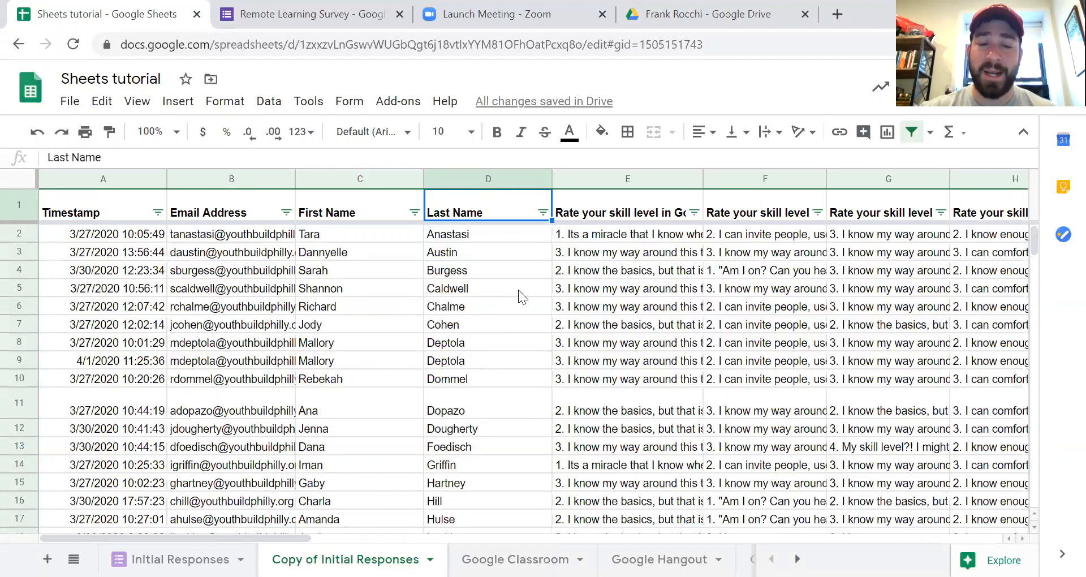
Filter the Google Classroom skill level column to show only the level 3 "I know my way around this" answers.
click(694, 213)
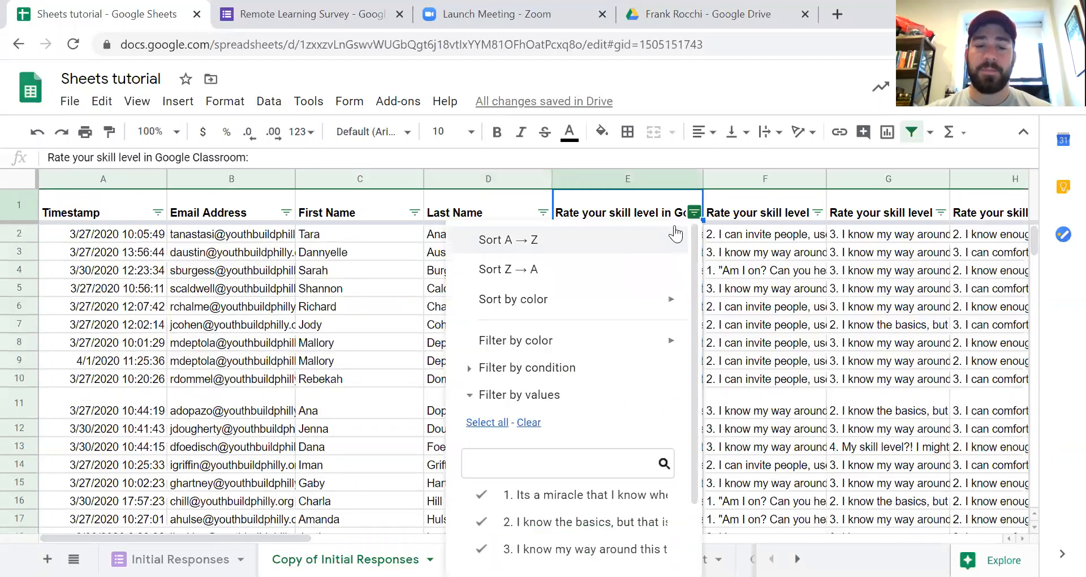
mouse_move(668, 309)
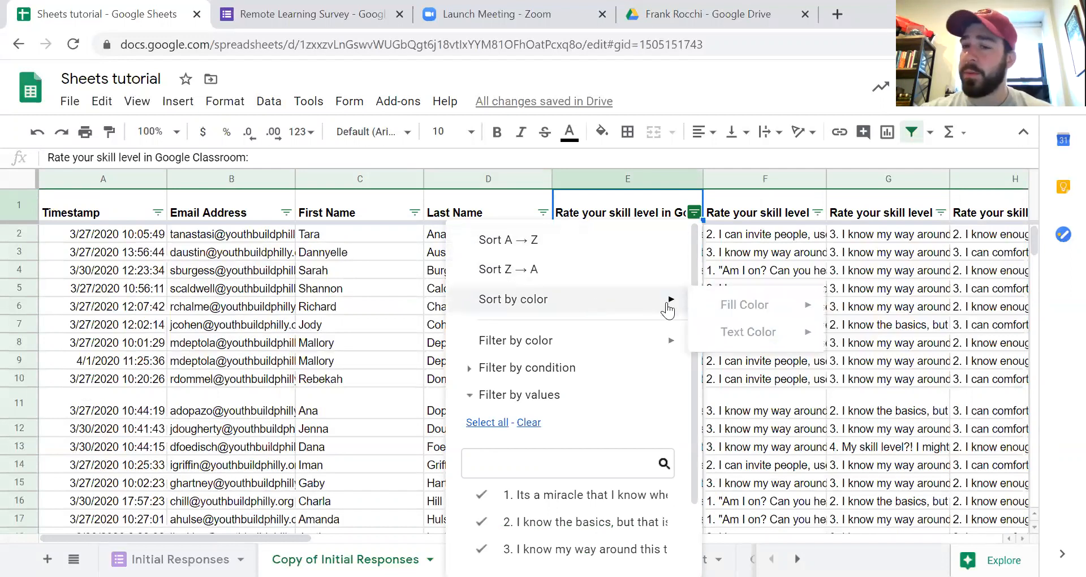
scroll(667, 308, down, 2)
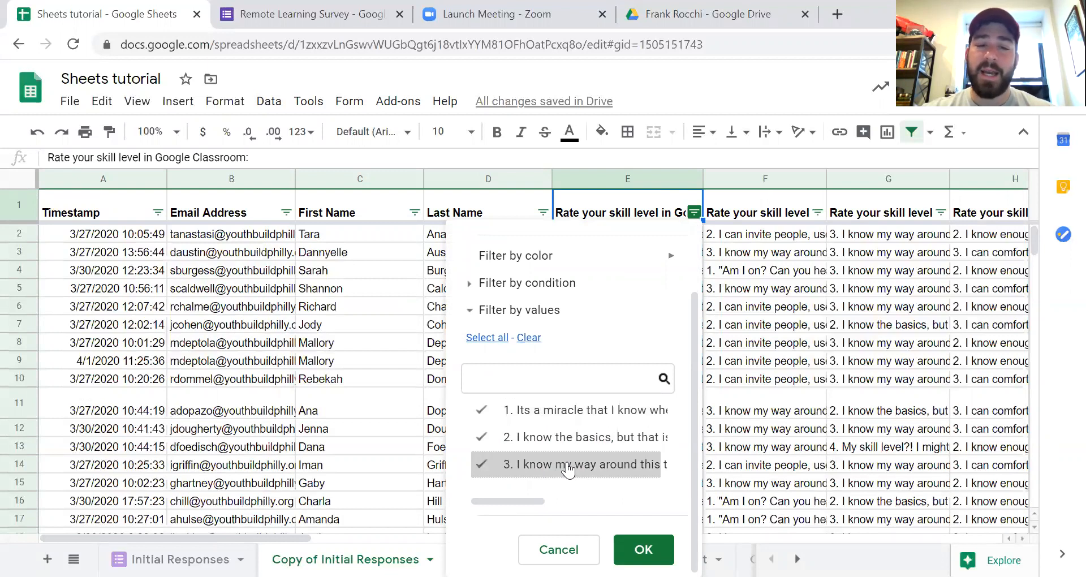
click(587, 445)
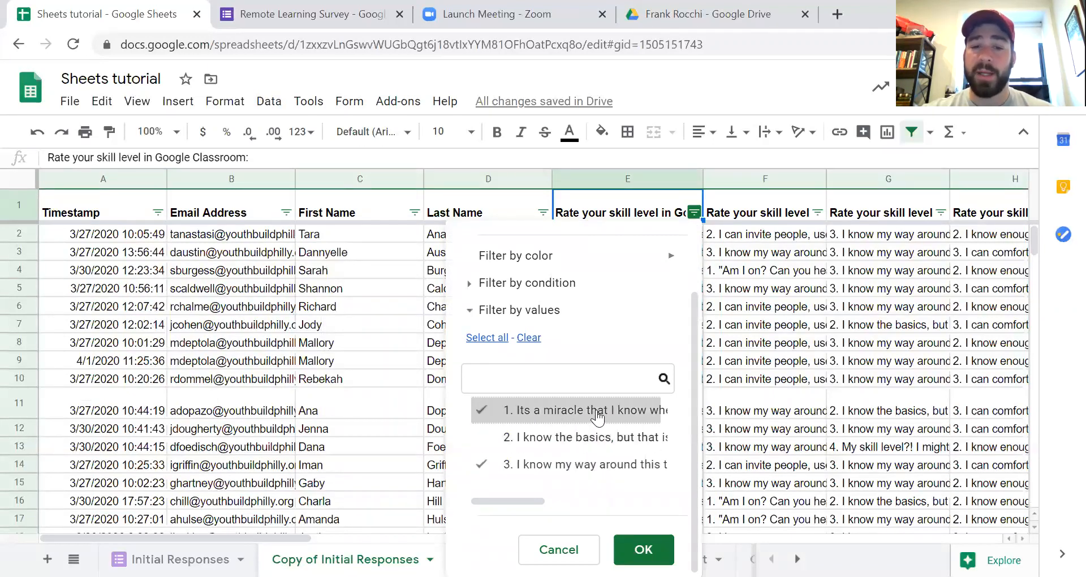
click(599, 412)
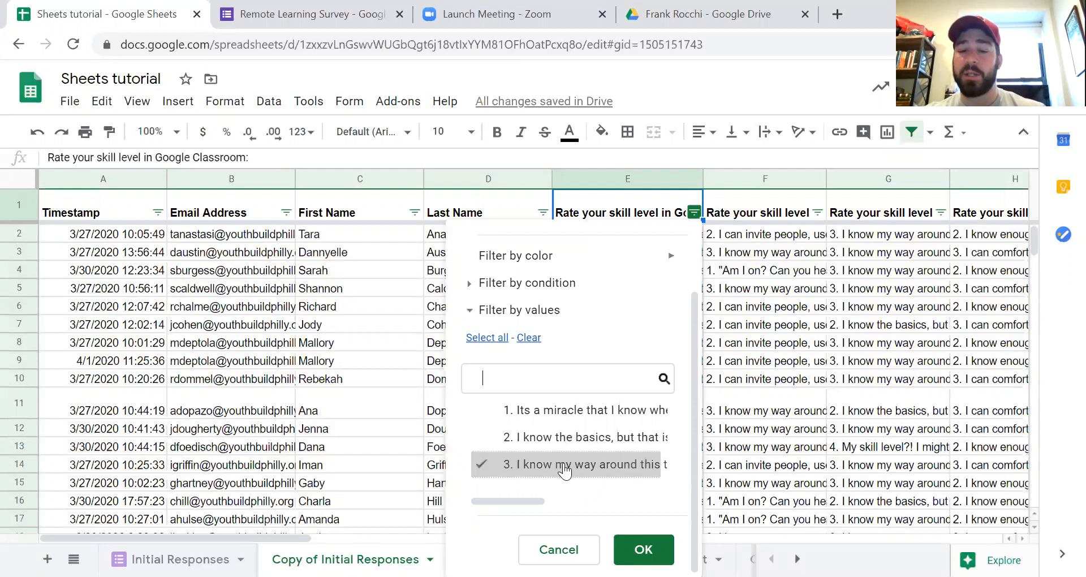
click(638, 549)
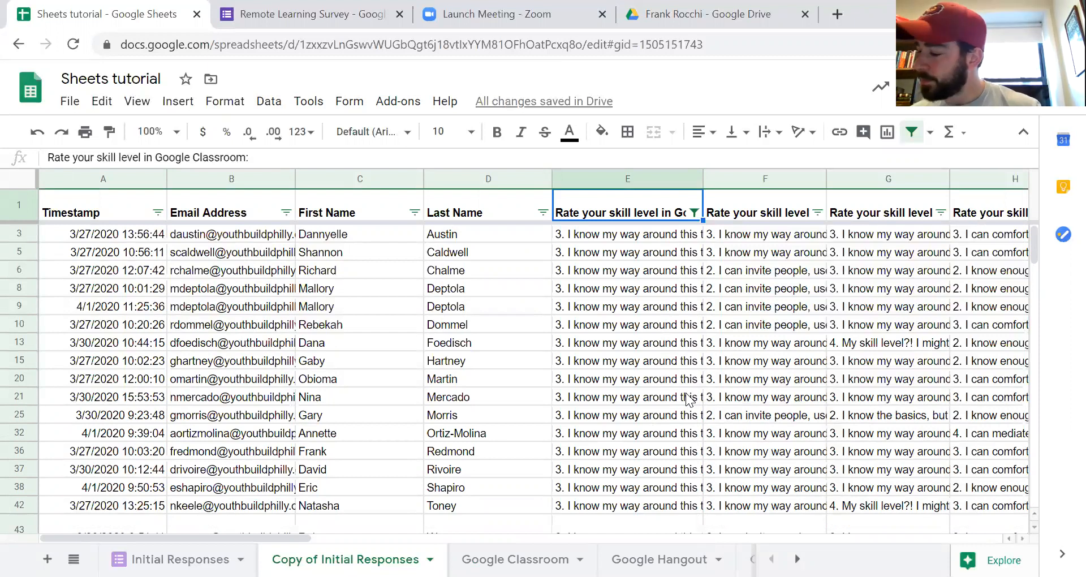
Look through the Timestamp column's list of filter values down to the 4/1/2020 entries, leaving all of them selected.
click(158, 218)
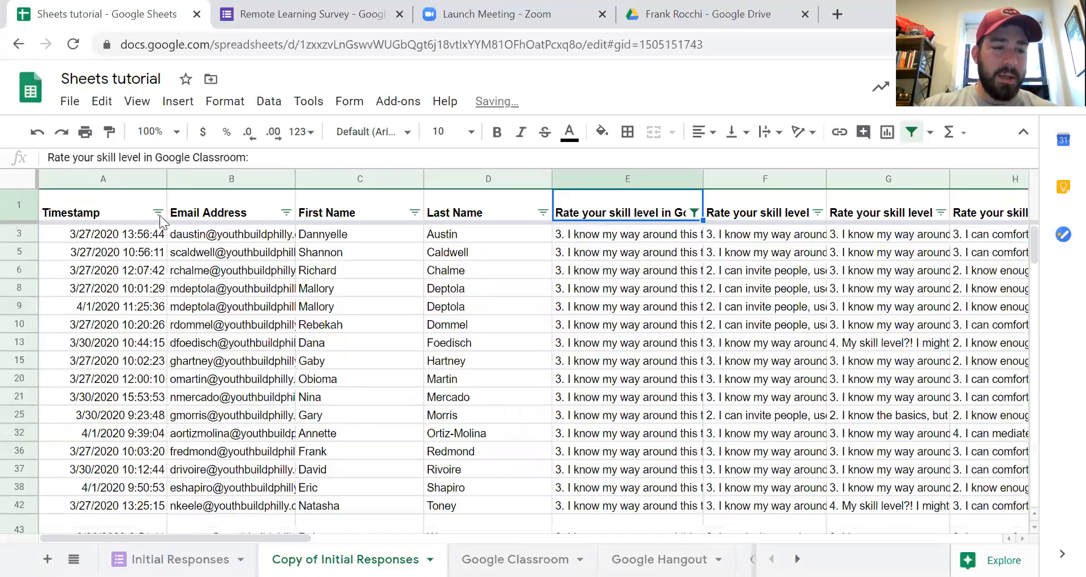
click(158, 214)
scroll(289, 407, down, 6)
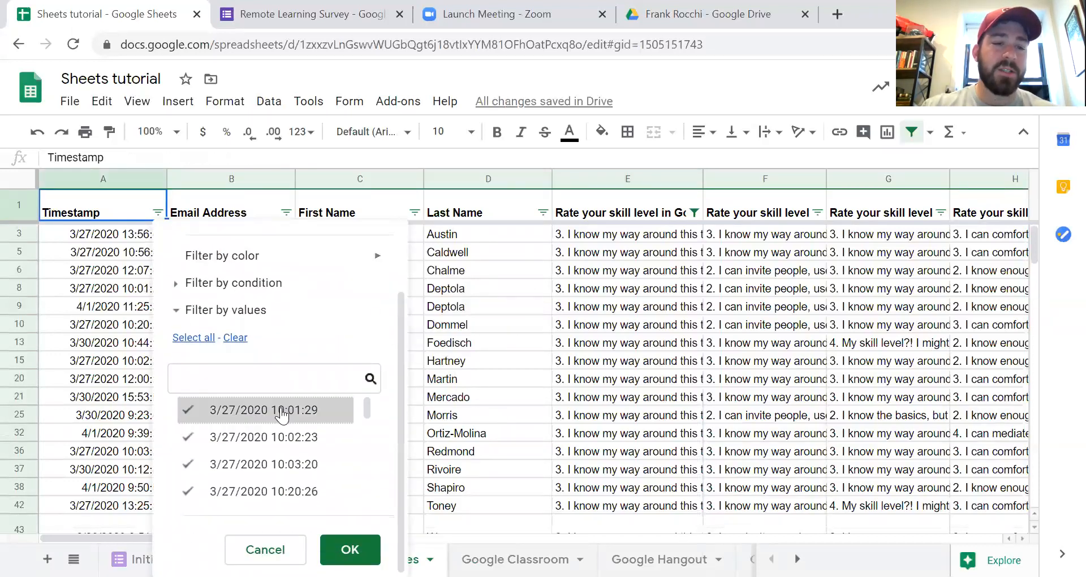
scroll(280, 420, down, 1)
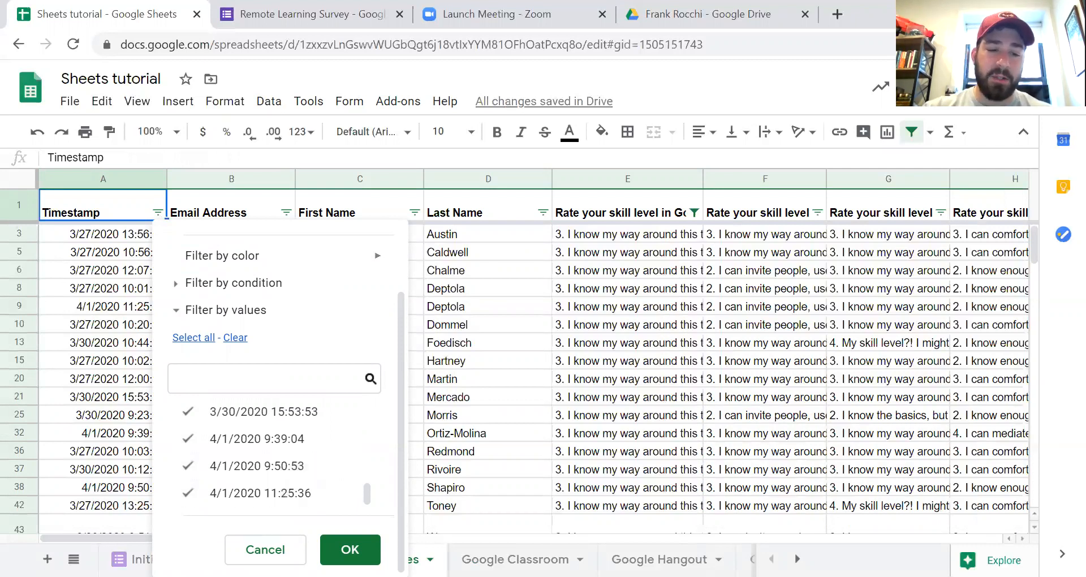
click(350, 549)
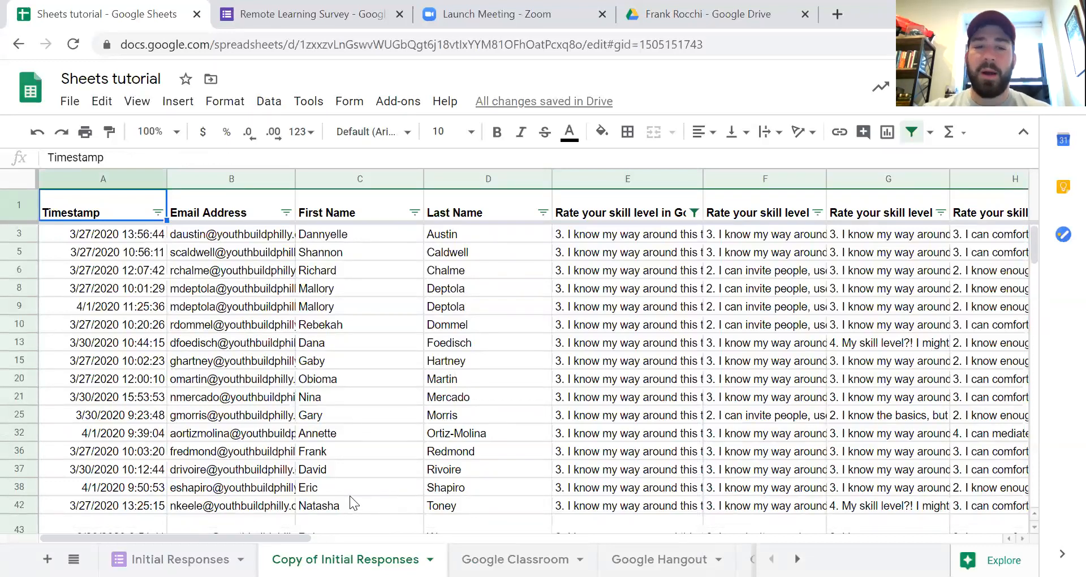
Include the level 1 and level 2 answers again in the Google Classroom skill level filter.
click(694, 214)
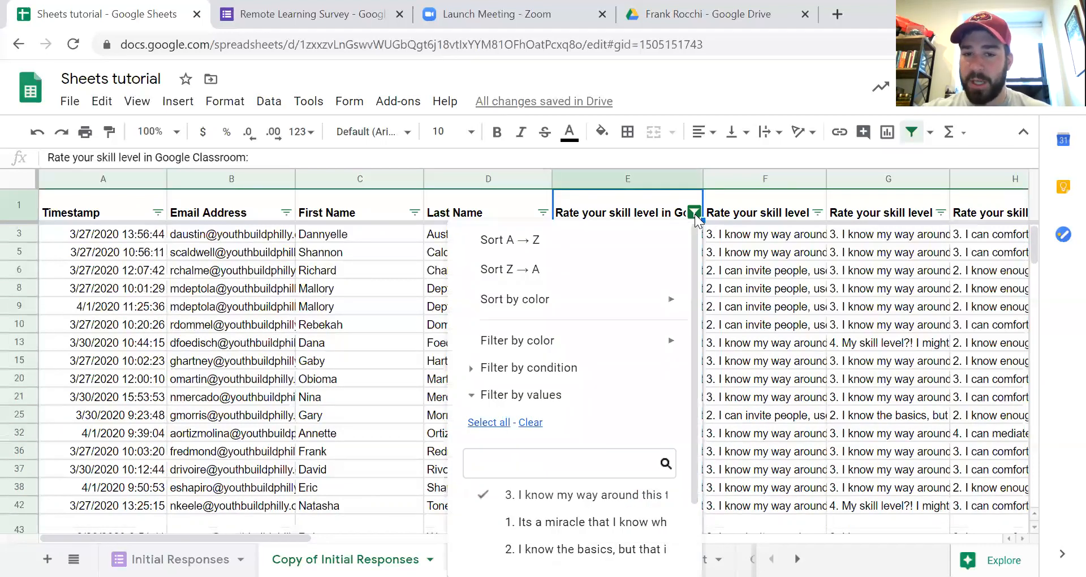
scroll(564, 460, down, 1)
scroll(565, 474, down, 1)
click(565, 438)
click(566, 465)
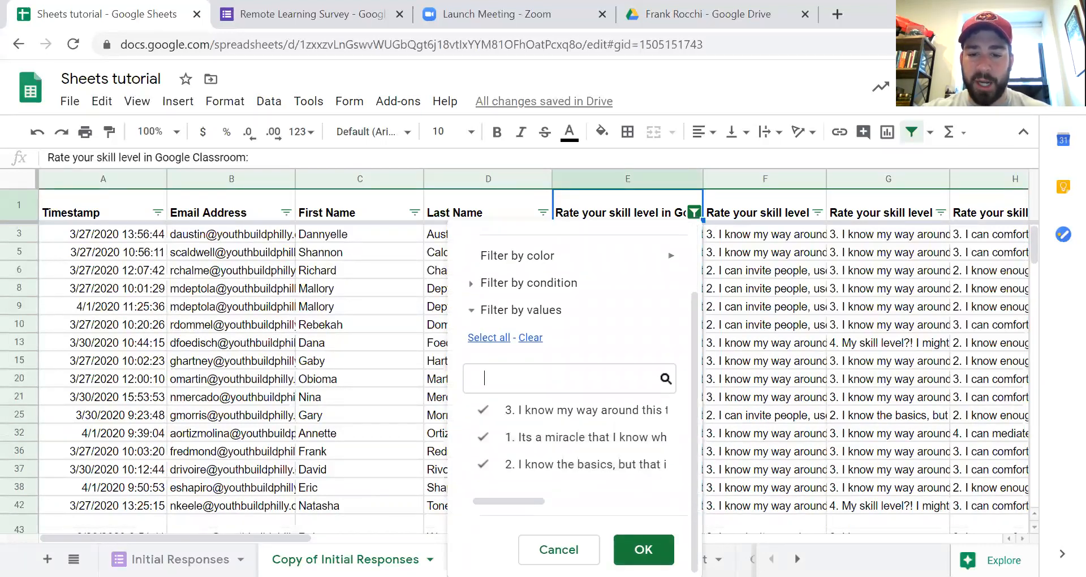
click(643, 549)
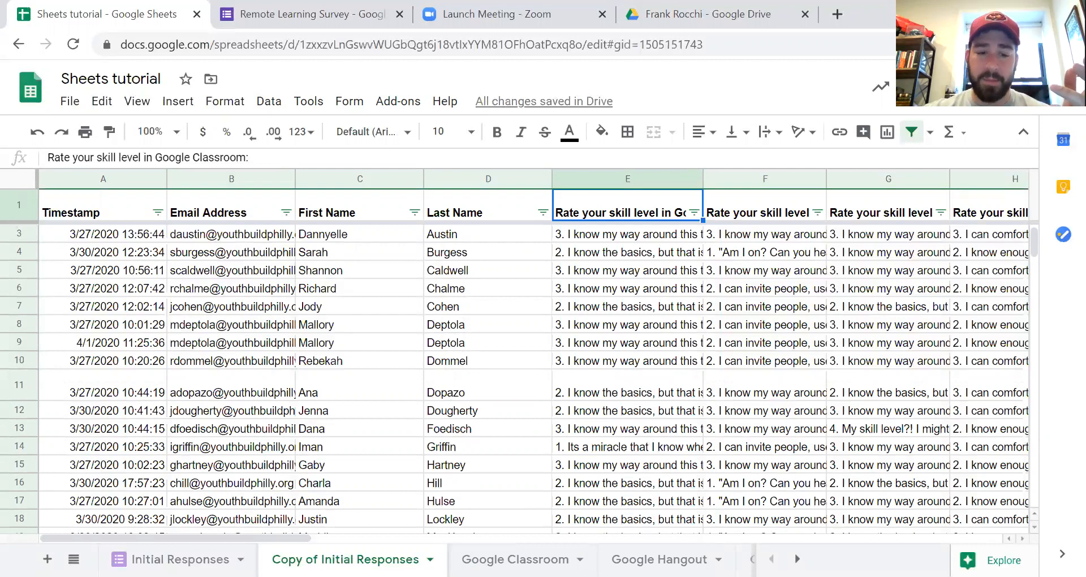
Duplicate the Copy of Initial Responses sheet and compare the original with the duplicate.
click(430, 559)
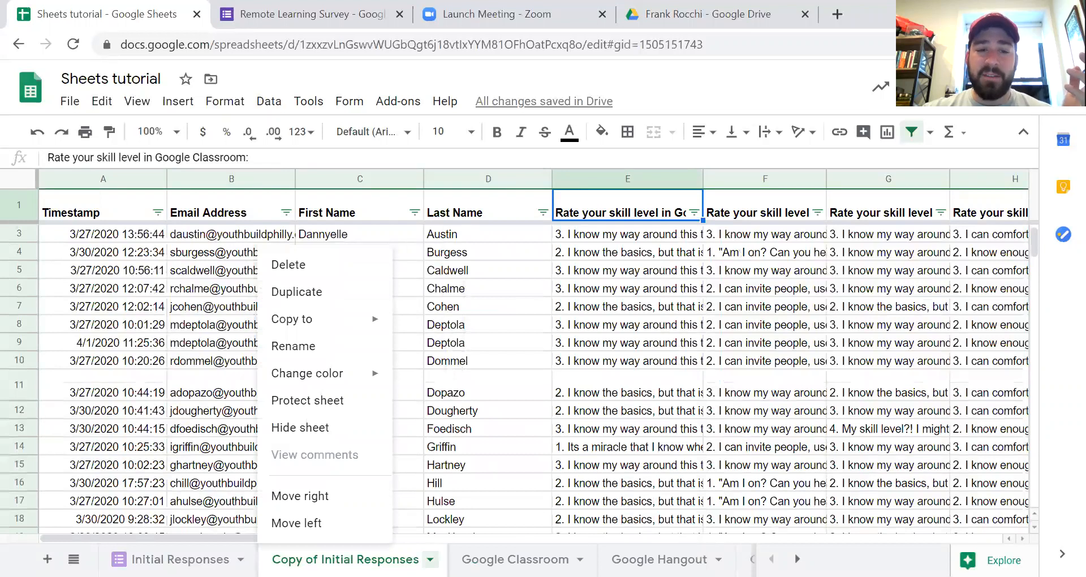
click(353, 297)
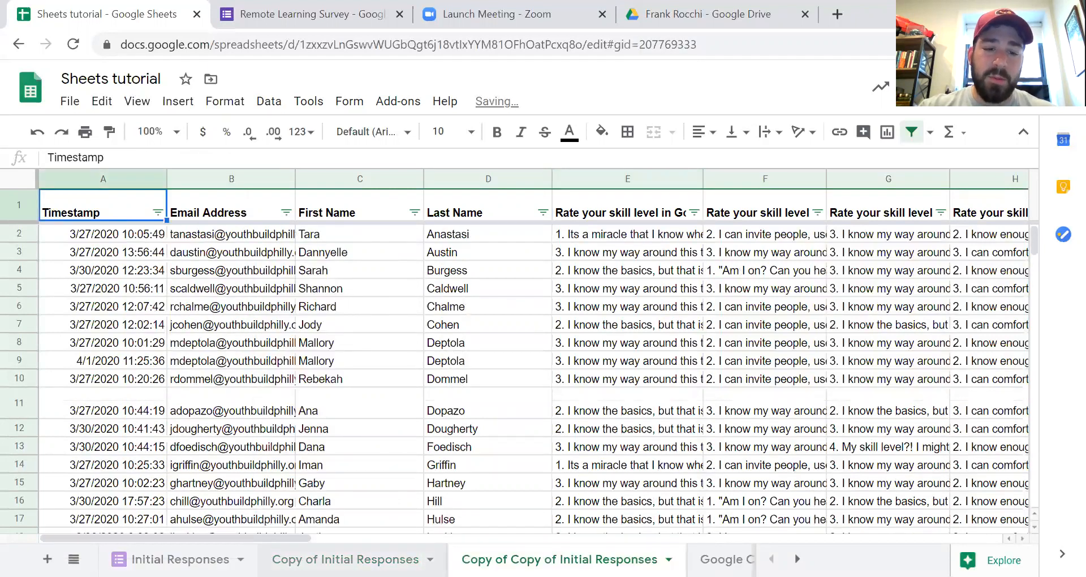
click(310, 550)
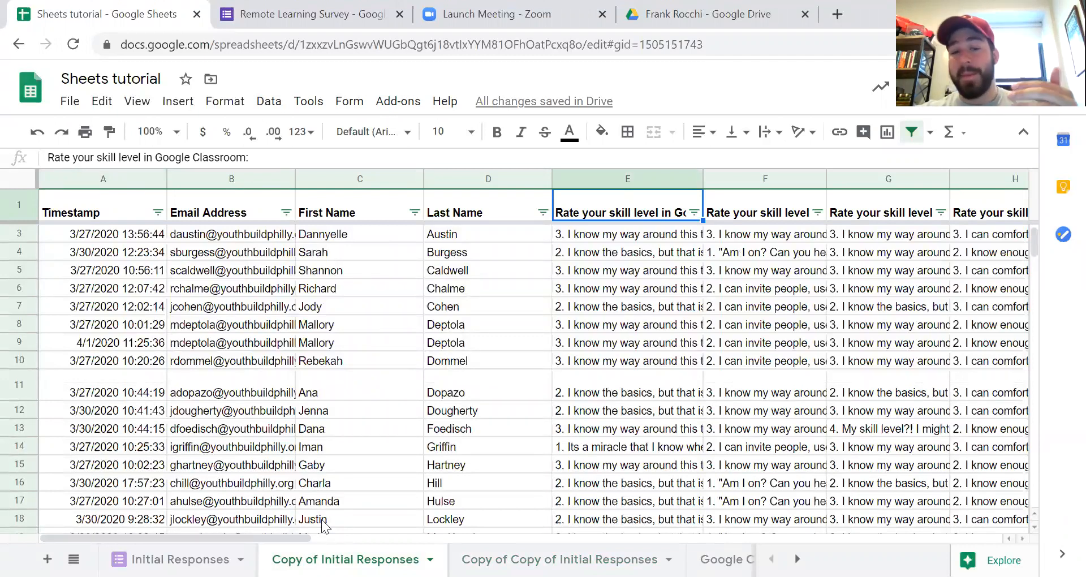
click(622, 559)
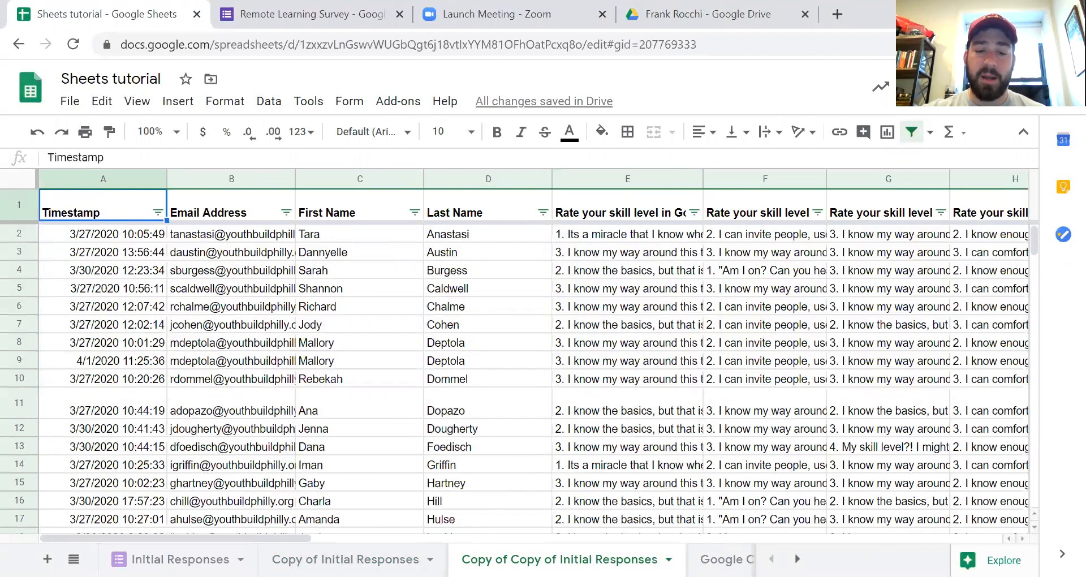
Rename the duplicated sheet as Google Mastery Candidates.
click(668, 559)
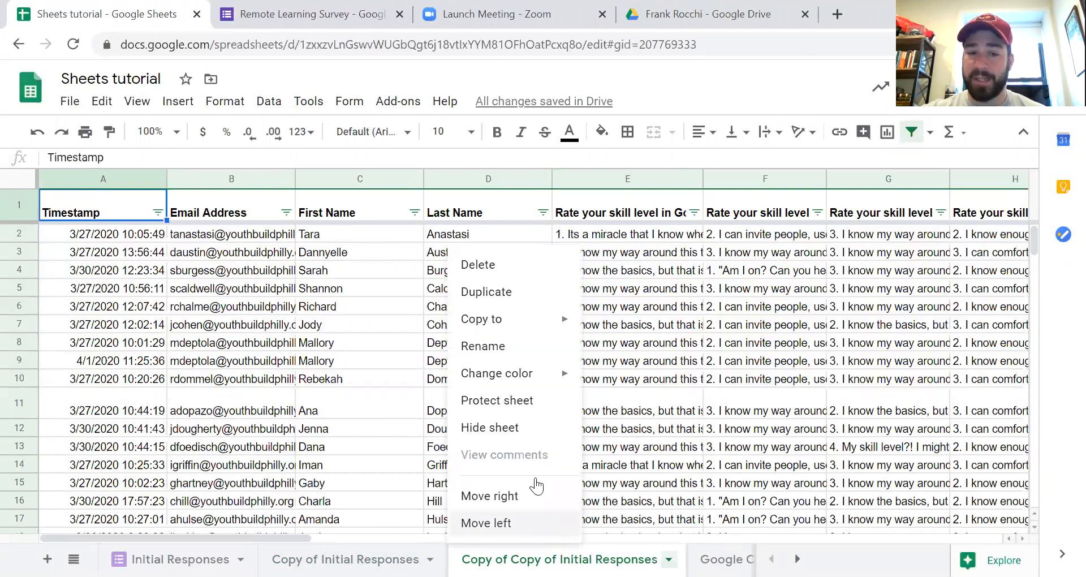
click(469, 348)
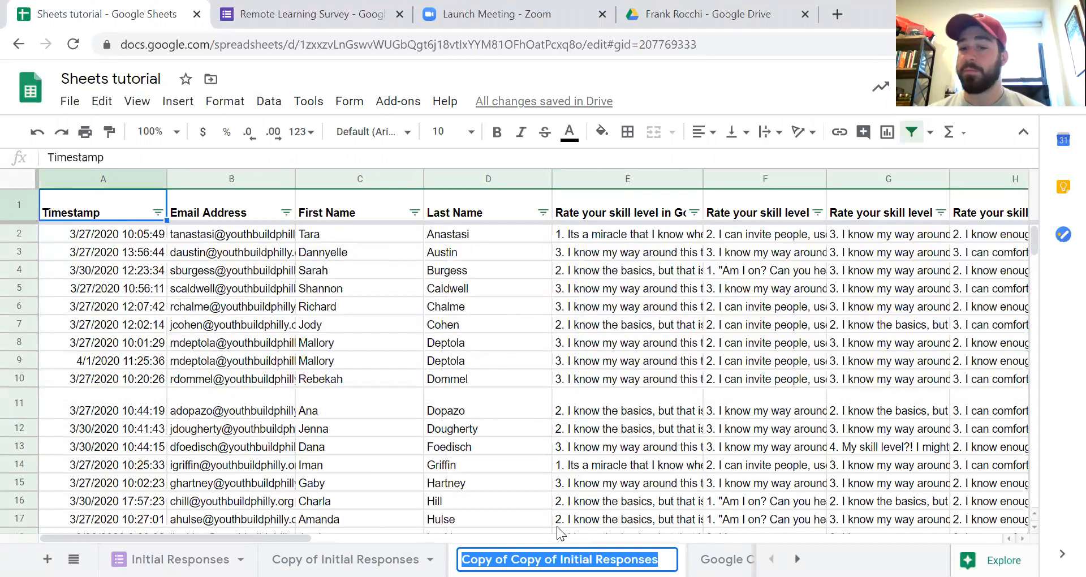
text(Google Mastery Candidates)
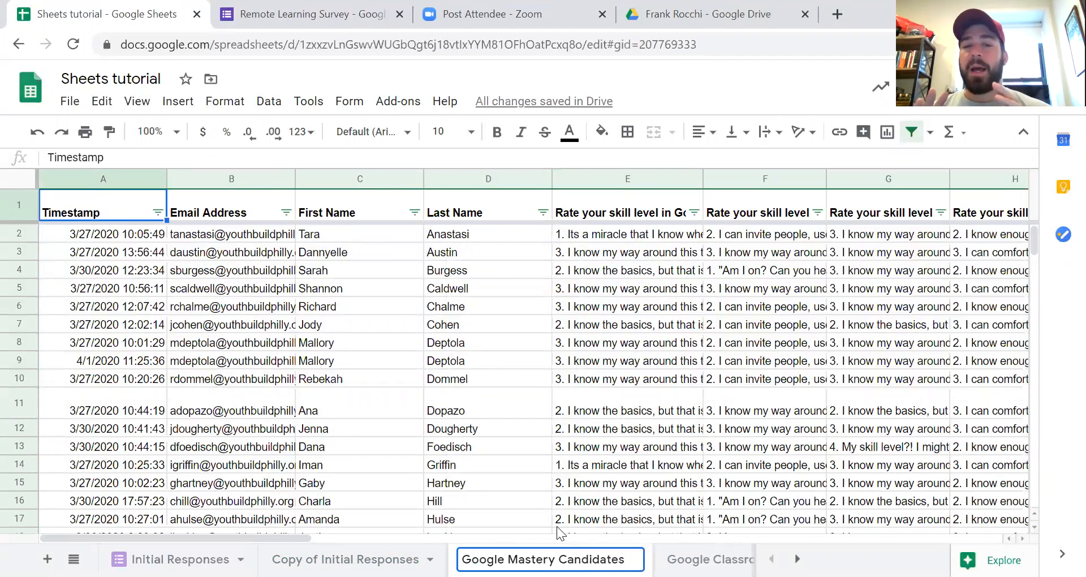